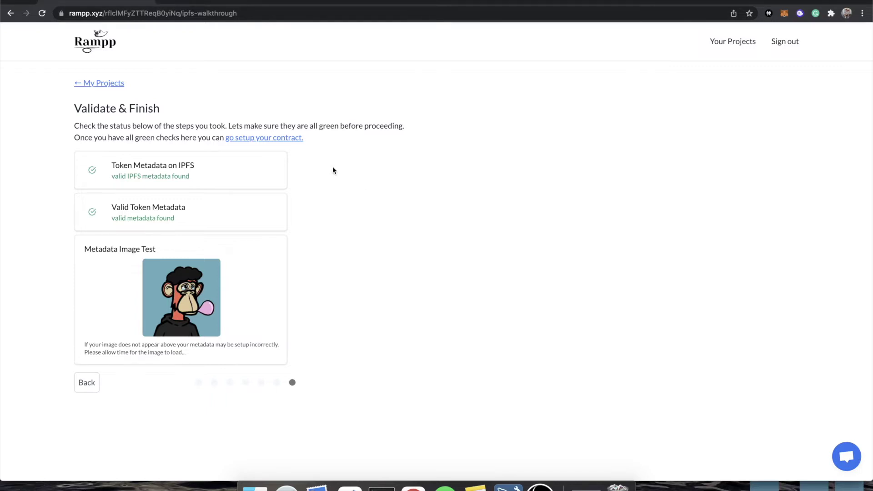
Open the contract setup, set the project name to Rampp Monkeys and the token symbol to MONKE.
{"action": "left_click", "coordinate": [267, 144]}
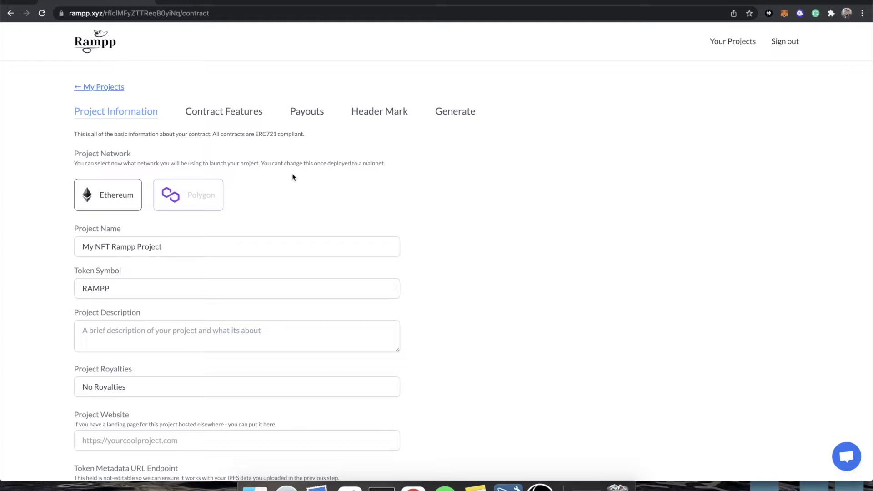
{"action": "triple_click", "coordinate": [143, 248]}
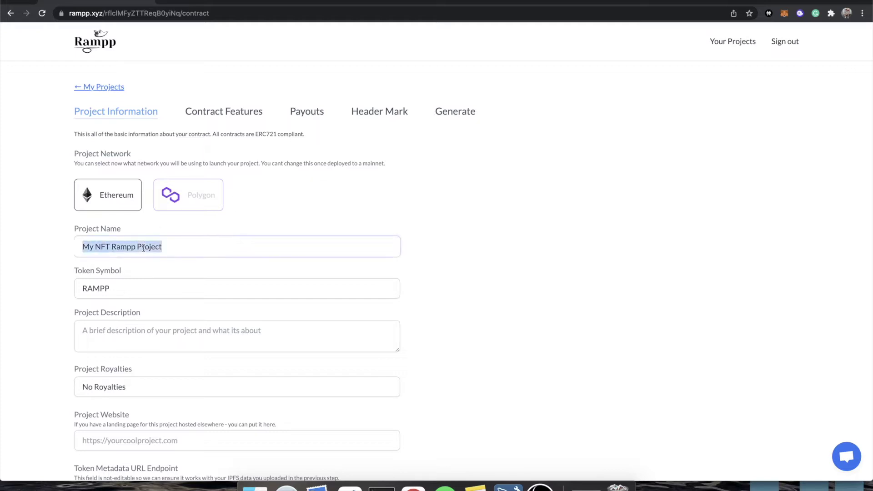
{"action": "key", "text": "BackSpace"}
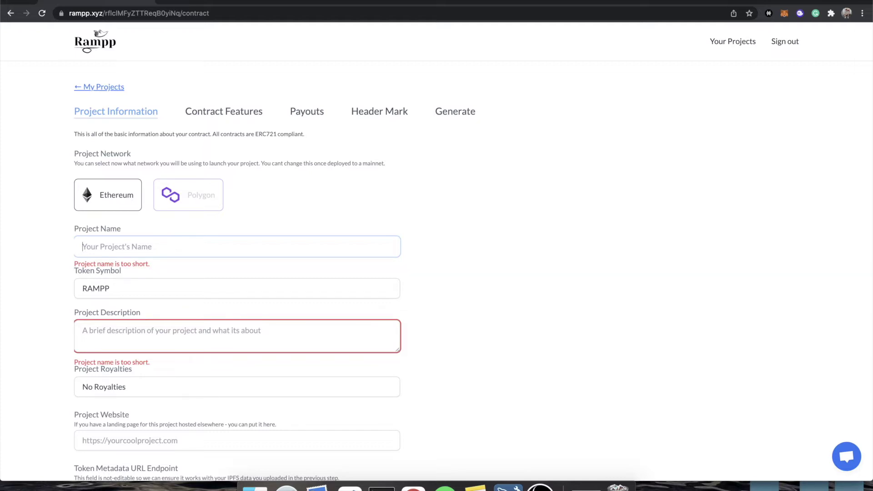
{"action": "type", "text": "Rampp Mon"}
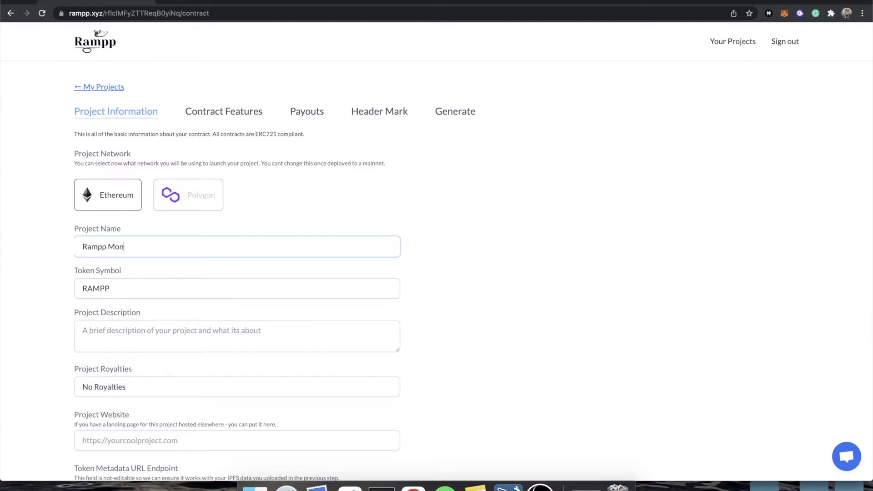
{"action": "type", "text": "keys"}
{"action": "double_click", "coordinate": [109, 287]}
{"action": "type", "text": "MONKE"}
Enter the project description "A collection of monkey images hand drawn by" followed by the artist's ENS name.
{"action": "left_click", "coordinate": [96, 337]}
{"action": "type", "text": "A co"}
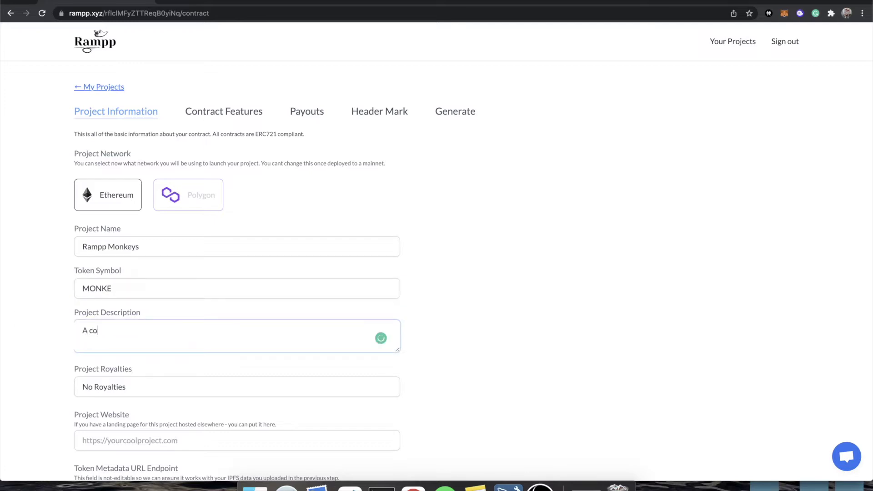
{"action": "type", "text": "llection"}
{"action": "key", "text": "BackSpace"}
{"action": "key", "text": "BackSpace"}
{"action": "key", "text": "BackSpace"}
{"action": "key", "text": "BackSpace"}
{"action": "key", "text": "BackSpace"}
{"action": "type", "text": "ction of monkey images hand drawn by"}
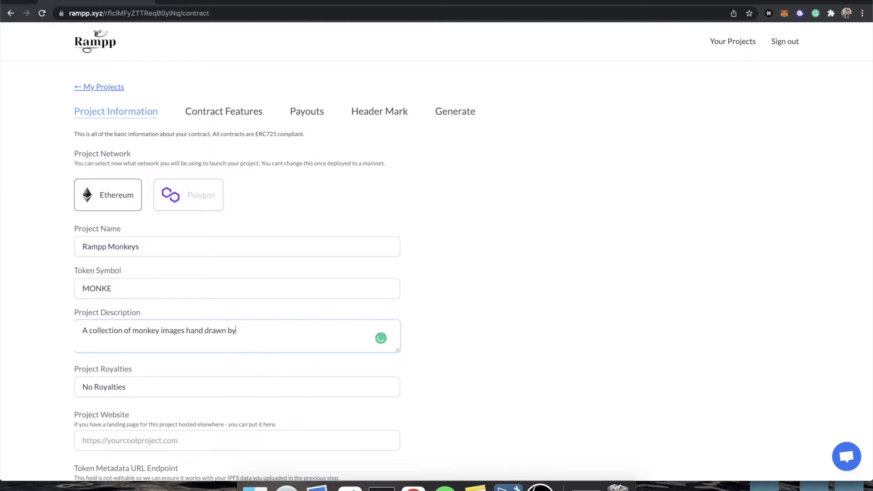
{"action": "type", "text": " watase.eth"}
Look over the percentage options offered for project royalties.
{"action": "scroll", "coordinate": [111, 341], "scroll_direction": "down", "scroll_amount": 3}
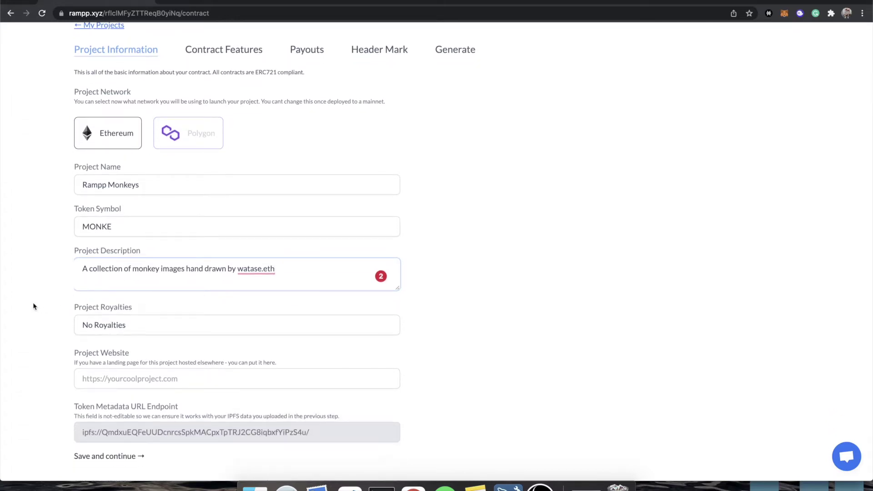
{"action": "scroll", "coordinate": [33, 306], "scroll_direction": "down", "scroll_amount": 1}
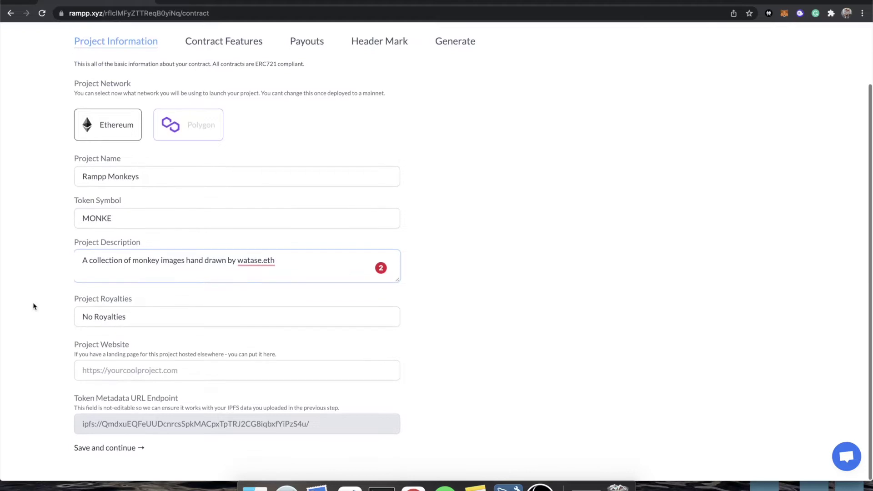
{"action": "left_click", "coordinate": [166, 325]}
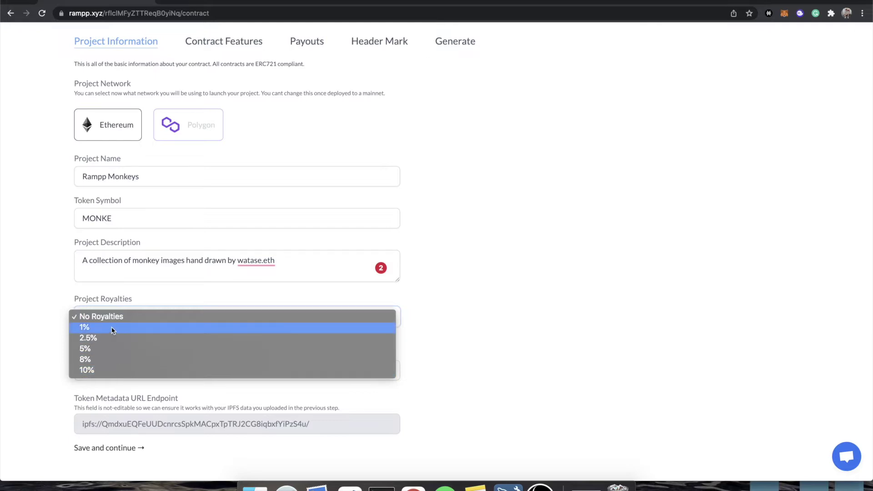
{"action": "left_click", "coordinate": [55, 335]}
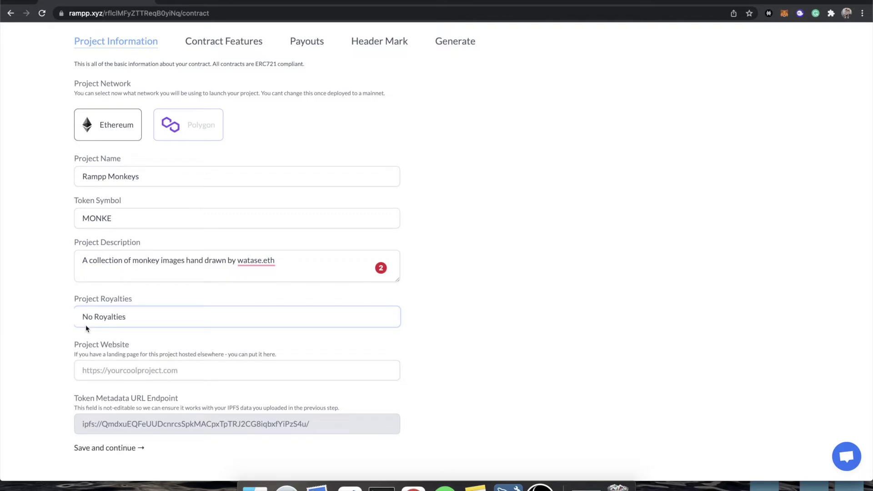
{"action": "left_click", "coordinate": [107, 370]}
{"action": "type", "text": "https"}
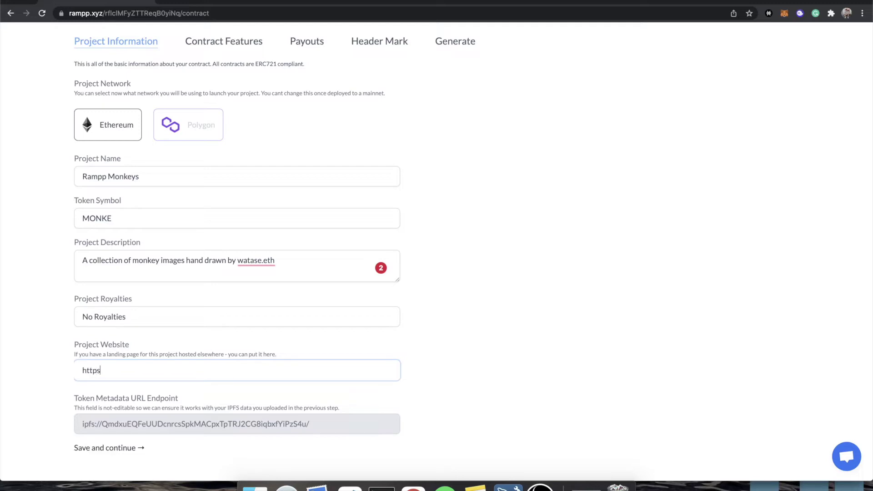
{"action": "type", "text": "://rampp.xyz"}
{"action": "left_click", "coordinate": [432, 332]}
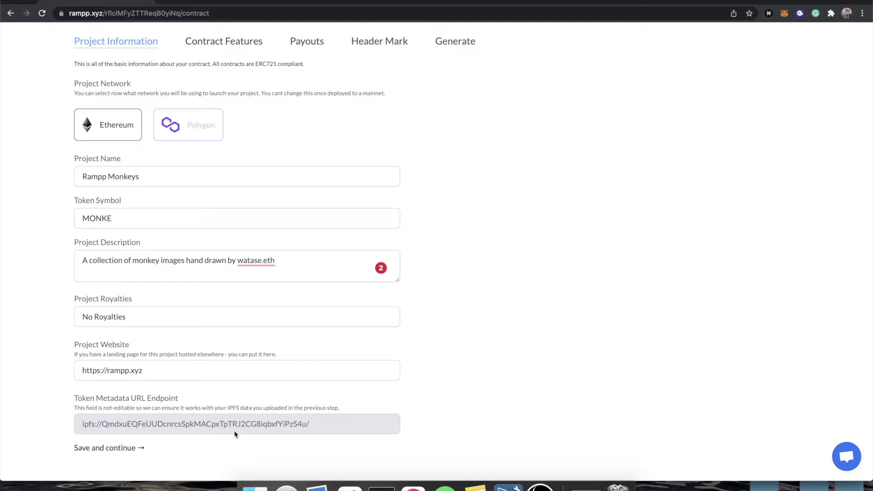
{"action": "left_click", "coordinate": [112, 452]}
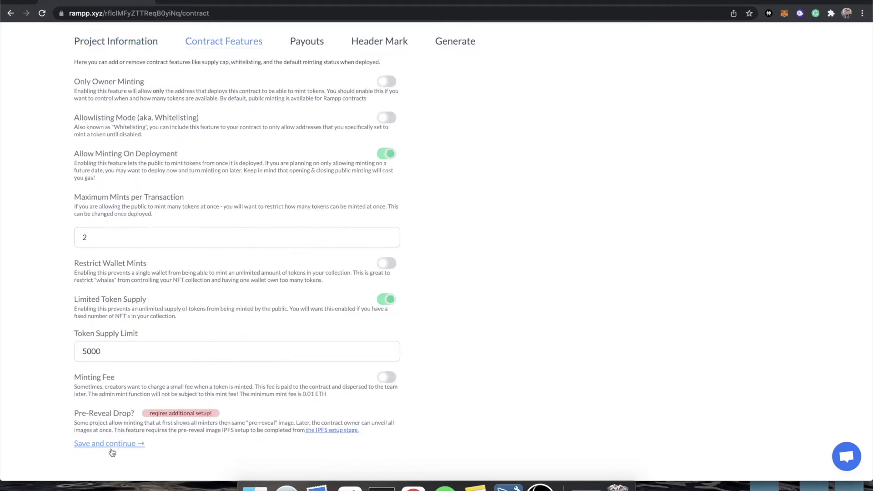
Review the contract features and enable Allowlisting Mode.
{"action": "scroll", "coordinate": [217, 249], "scroll_direction": "up", "scroll_amount": 3}
{"action": "scroll", "coordinate": [217, 253], "scroll_direction": "down", "scroll_amount": 3}
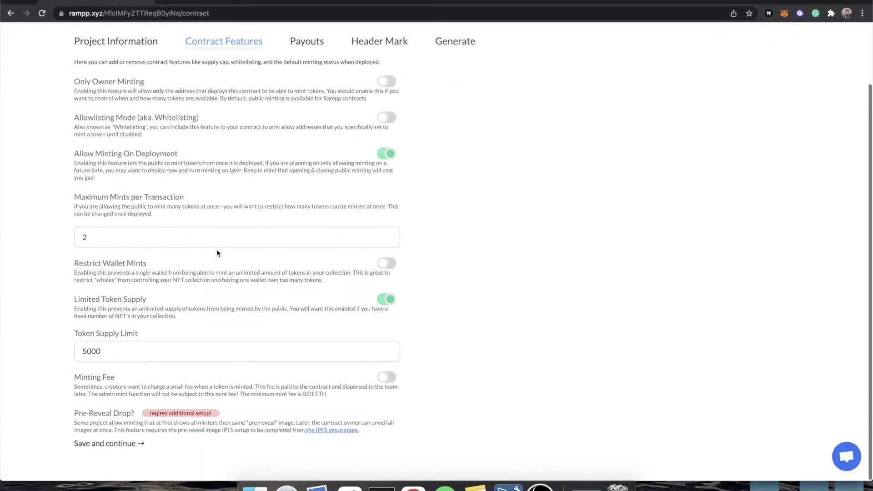
{"action": "scroll", "coordinate": [216, 253], "scroll_direction": "up", "scroll_amount": 3}
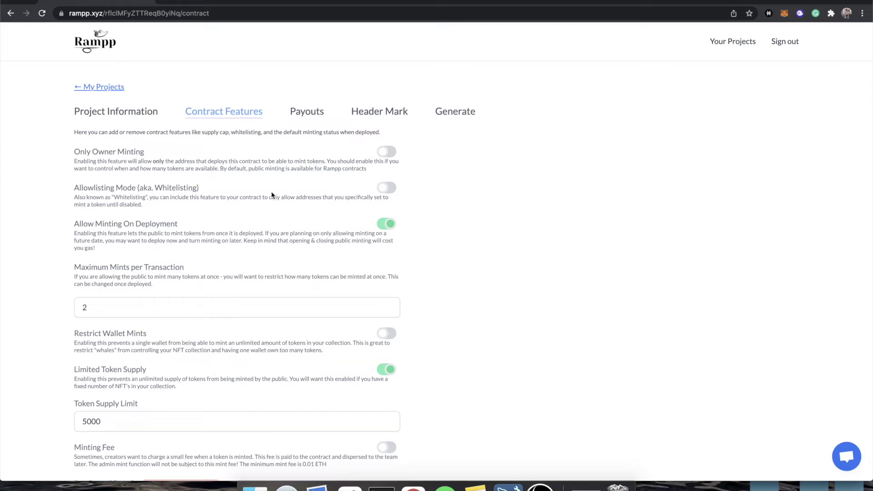
{"action": "left_click", "coordinate": [387, 188]}
Turn on Restrict Wallet Mints to check its wallet mint limit, and turn the restriction off again.
{"action": "scroll", "coordinate": [165, 230], "scroll_direction": "down", "scroll_amount": 3}
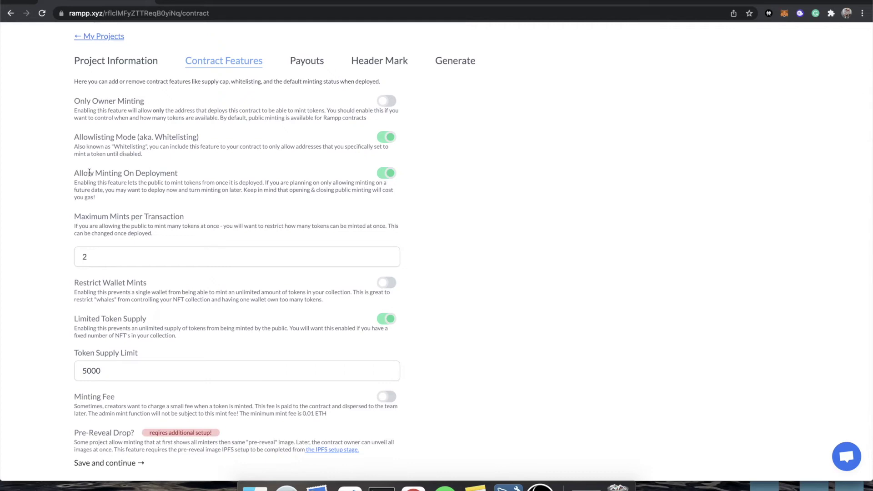
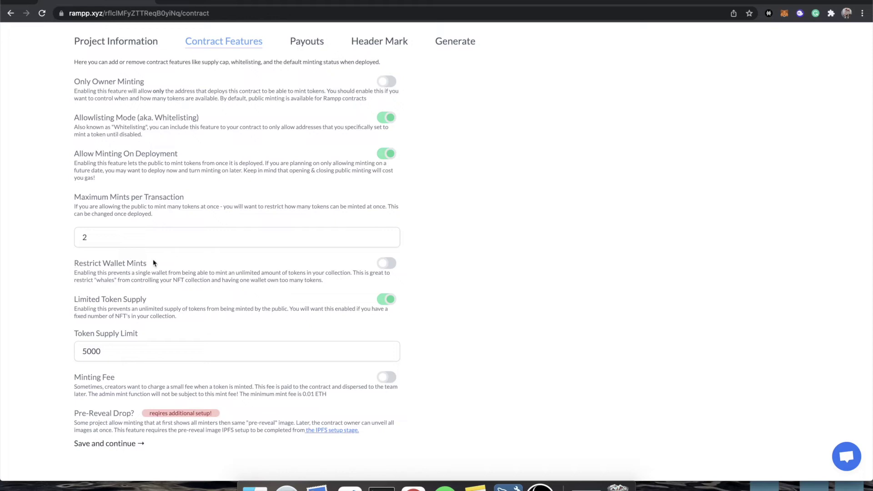
{"action": "left_click", "coordinate": [386, 263]}
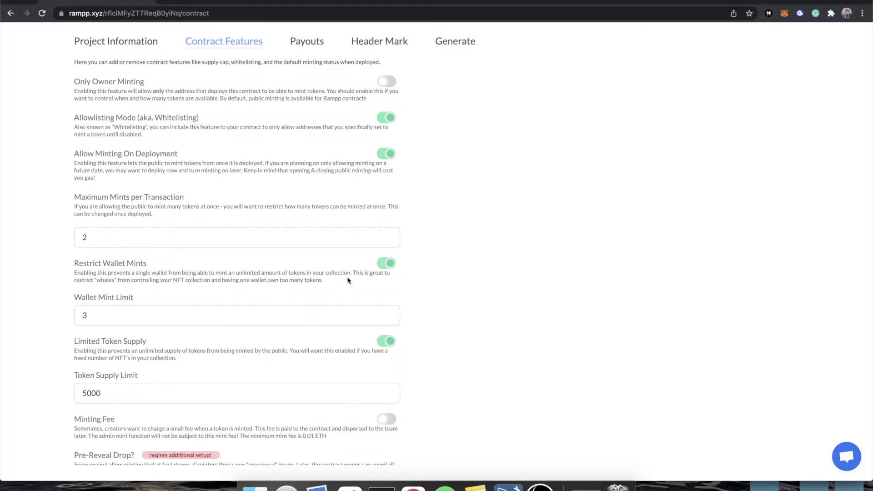
{"action": "scroll", "coordinate": [314, 307], "scroll_direction": "down", "scroll_amount": 1}
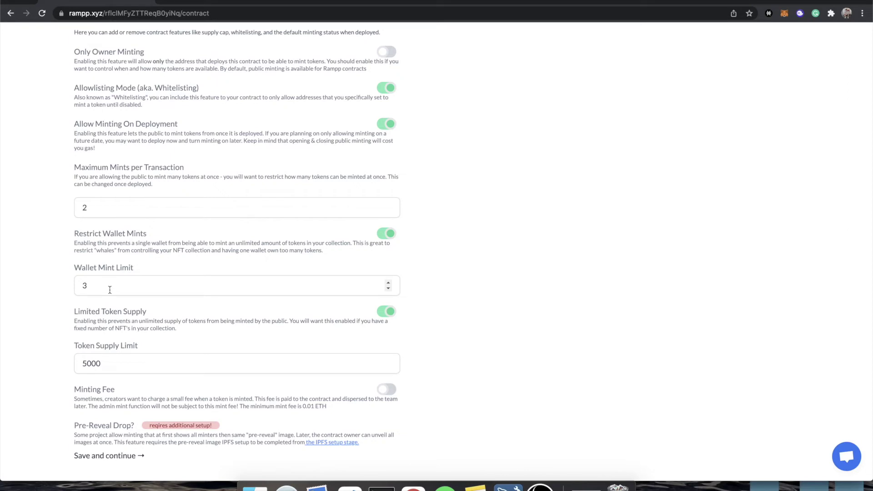
{"action": "left_click", "coordinate": [389, 237]}
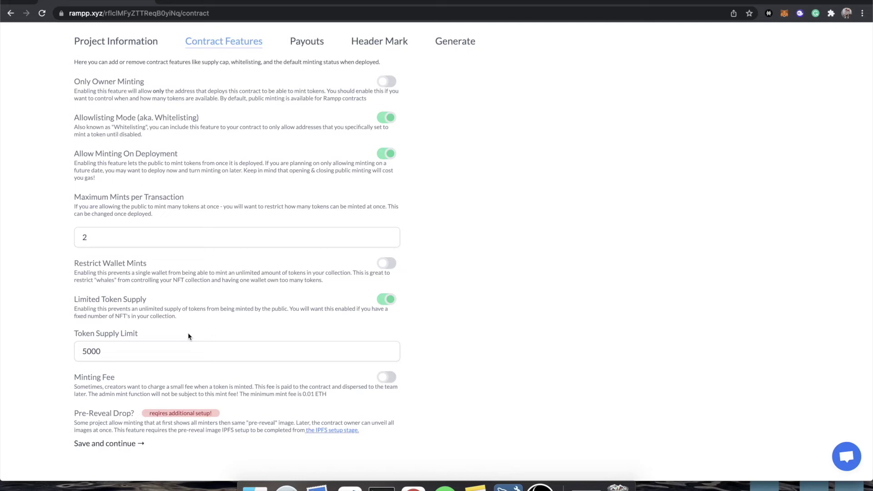
Set the token supply limit to 8888.
{"action": "double_click", "coordinate": [88, 353]}
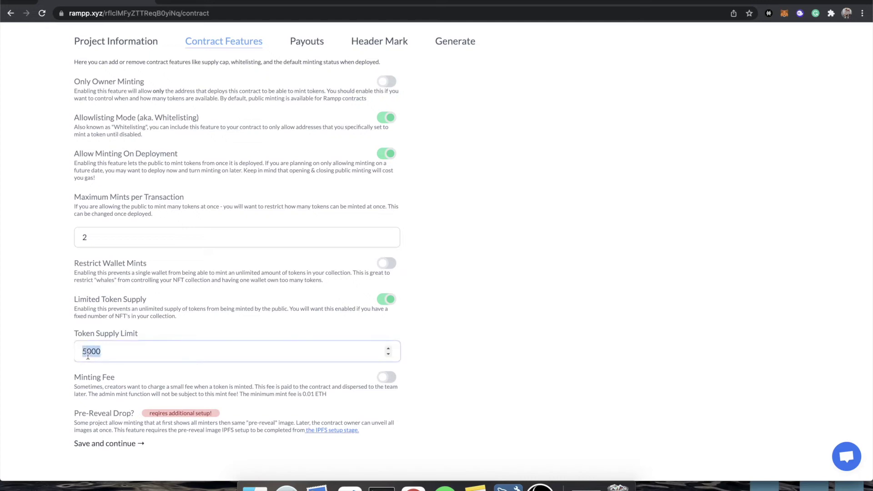
{"action": "type", "text": "8888"}
{"action": "left_click", "coordinate": [185, 329]}
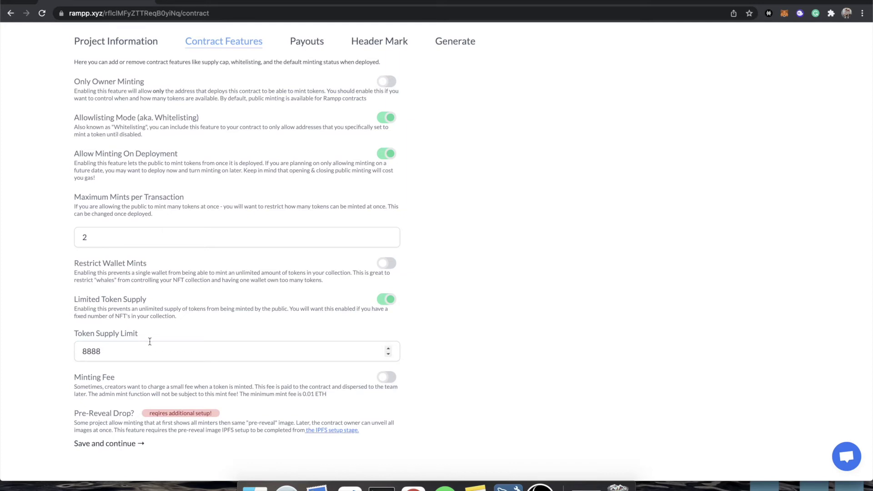
Set the token supply limit to 100.
{"action": "double_click", "coordinate": [96, 352]}
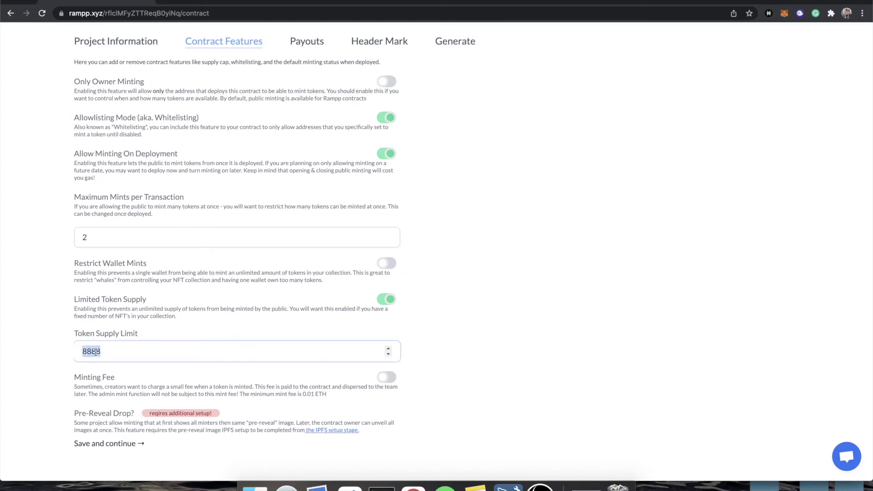
{"action": "type", "text": "100"}
{"action": "left_click", "coordinate": [444, 305]}
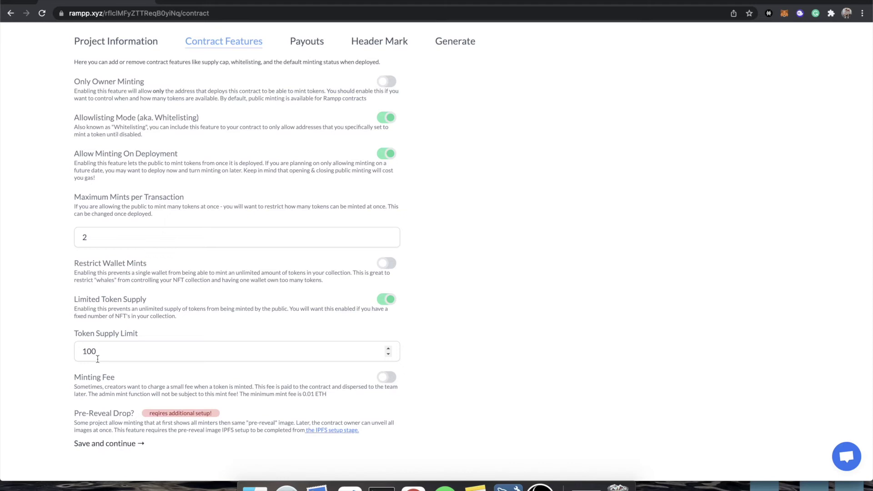
Enable the minting fee with its 0.01 ETH default, review the contract features, and save them to continue to payouts.
{"action": "left_click", "coordinate": [383, 379]}
{"action": "scroll", "coordinate": [477, 376], "scroll_direction": "down", "scroll_amount": 1}
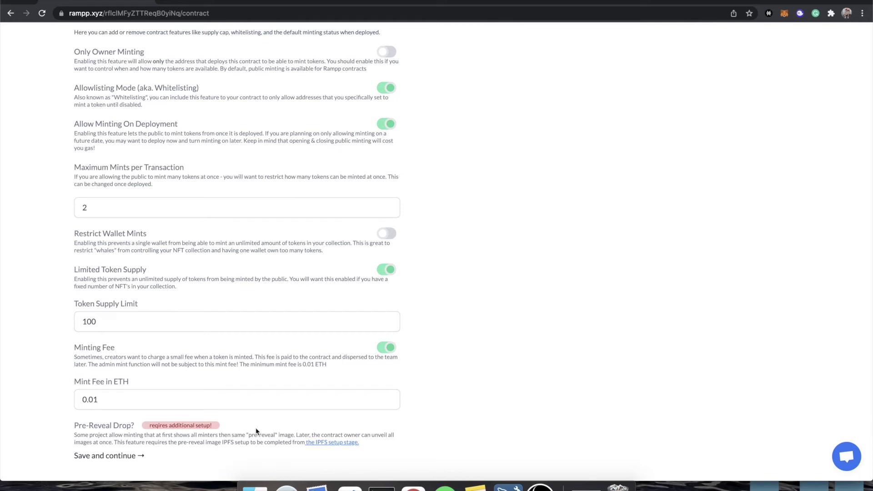
{"action": "scroll", "coordinate": [256, 431], "scroll_direction": "up", "scroll_amount": 2}
{"action": "scroll", "coordinate": [256, 431], "scroll_direction": "down", "scroll_amount": 2}
{"action": "scroll", "coordinate": [256, 431], "scroll_direction": "up", "scroll_amount": 1}
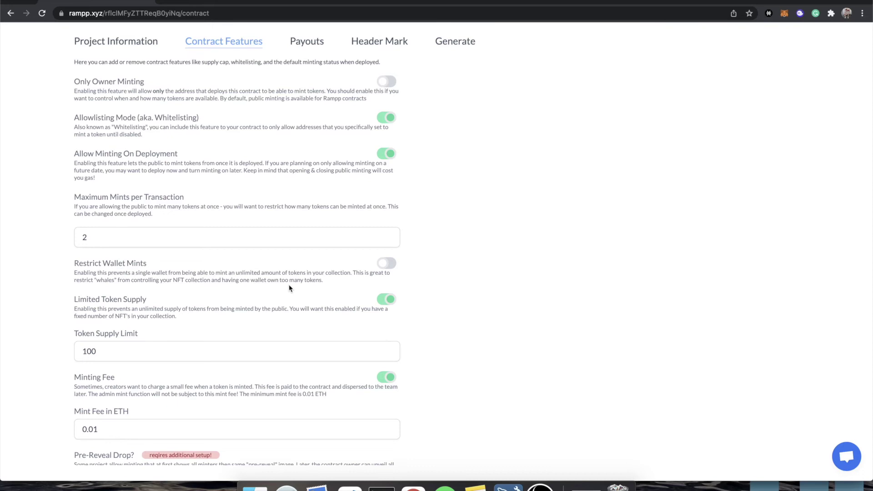
{"action": "scroll", "coordinate": [289, 289], "scroll_direction": "down", "scroll_amount": 1}
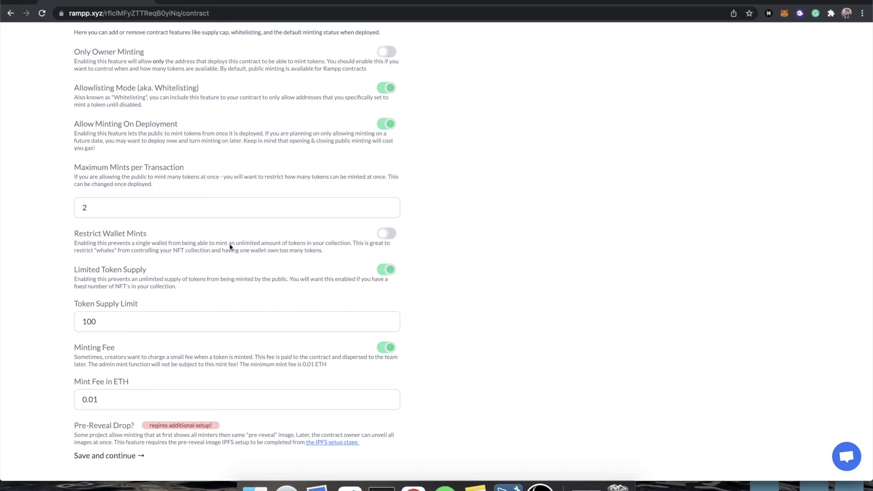
{"action": "scroll", "coordinate": [152, 388], "scroll_direction": "down", "scroll_amount": 1}
{"action": "left_click", "coordinate": [135, 457]}
Save the payout table as it stands and open the linked ASCII art generator for the header mark.
{"action": "scroll", "coordinate": [242, 318], "scroll_direction": "up", "scroll_amount": 3}
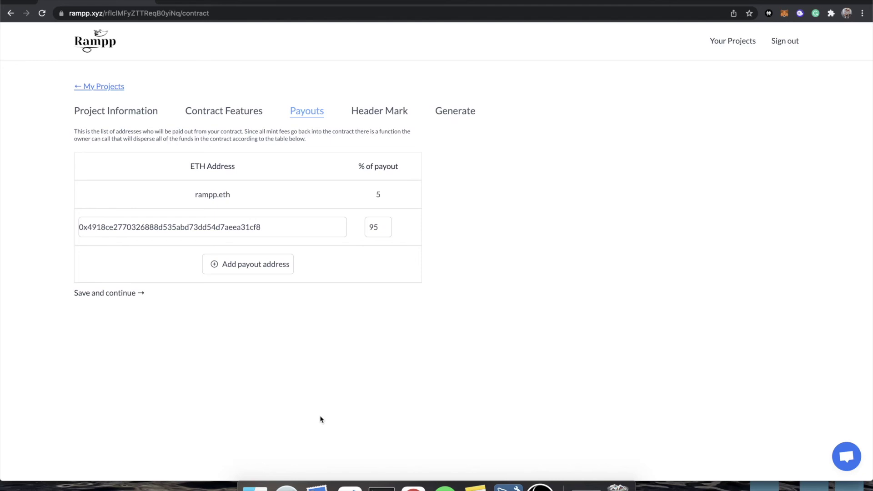
{"action": "left_click", "coordinate": [121, 295]}
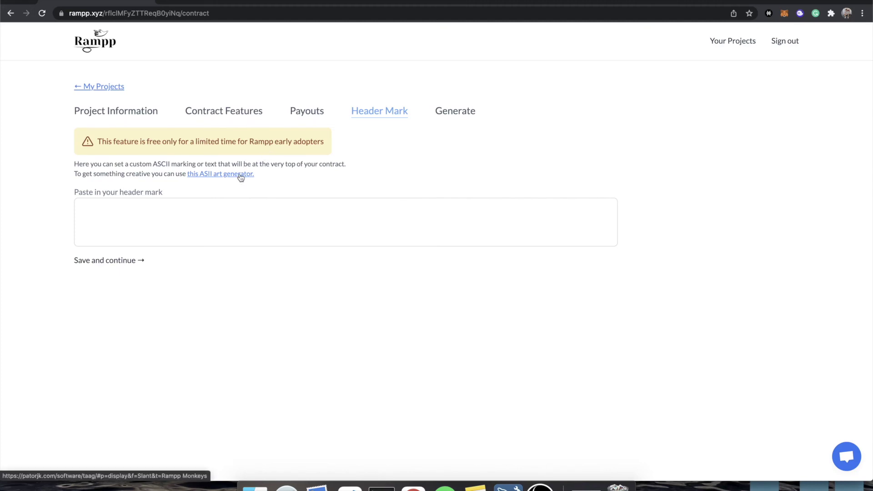
{"action": "left_click", "coordinate": [228, 1]}
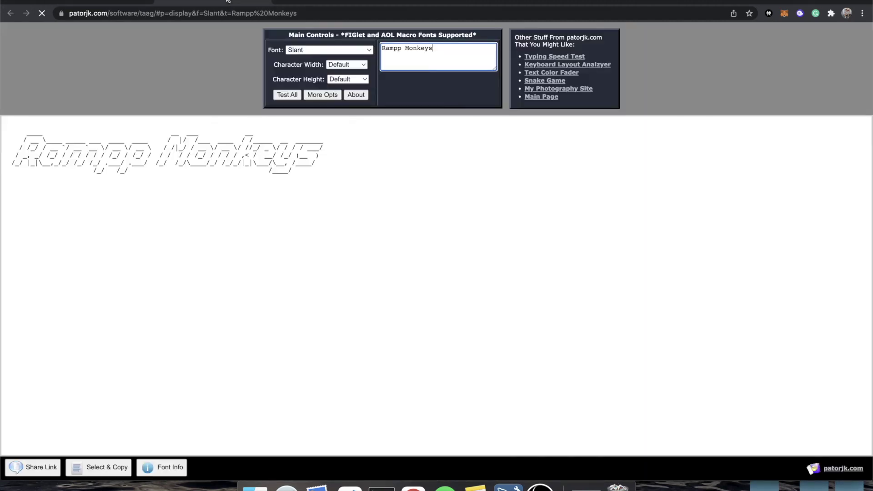
{"action": "left_click", "coordinate": [119, 154]}
{"action": "triple_click", "coordinate": [119, 153]}
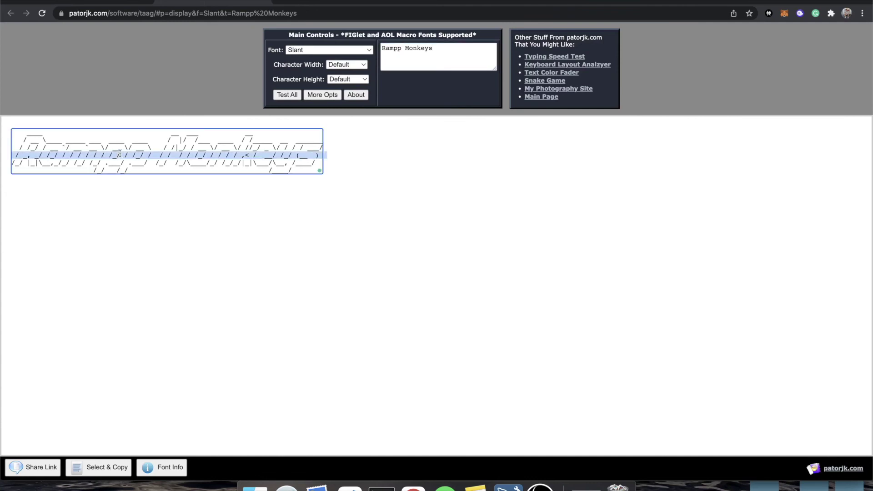
{"action": "key", "text": "super+a"}
{"action": "left_click", "coordinate": [448, 154]}
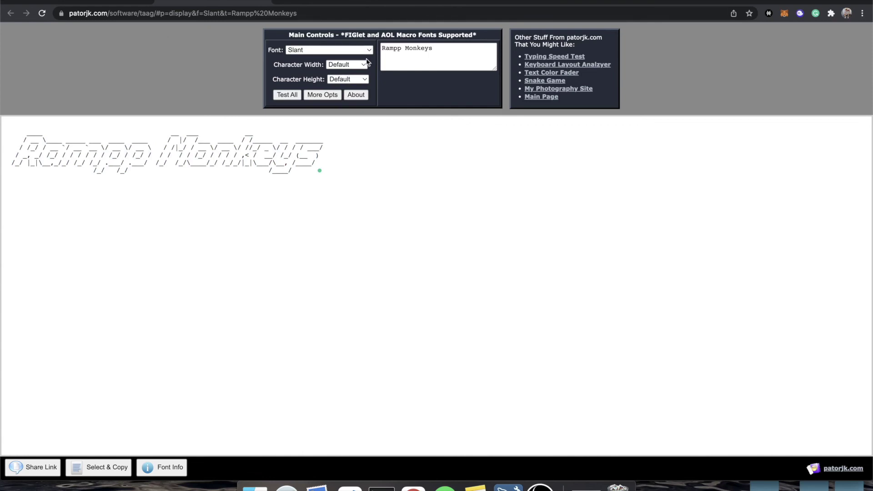
{"action": "left_click", "coordinate": [324, 54]}
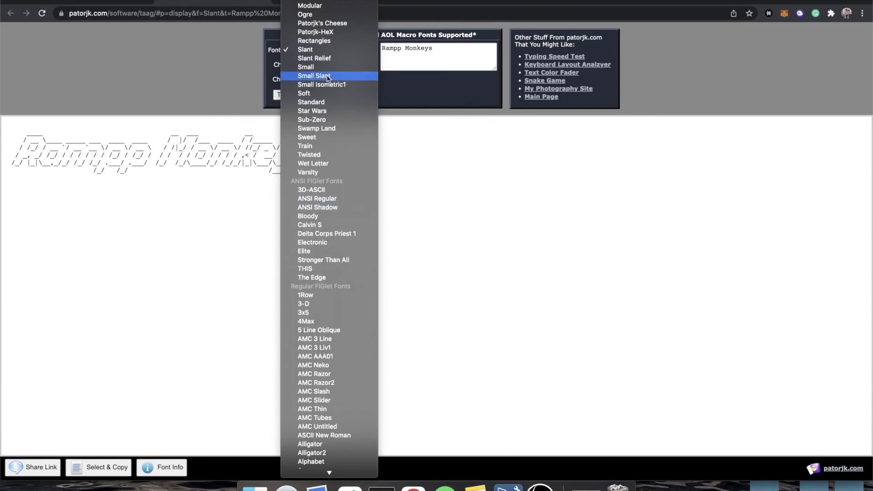
{"action": "left_click", "coordinate": [453, 216]}
Copy the Slant-font Rampp Monkeys ASCII art and return to the Header Mark page in Rampp.
{"action": "triple_click", "coordinate": [195, 154]}
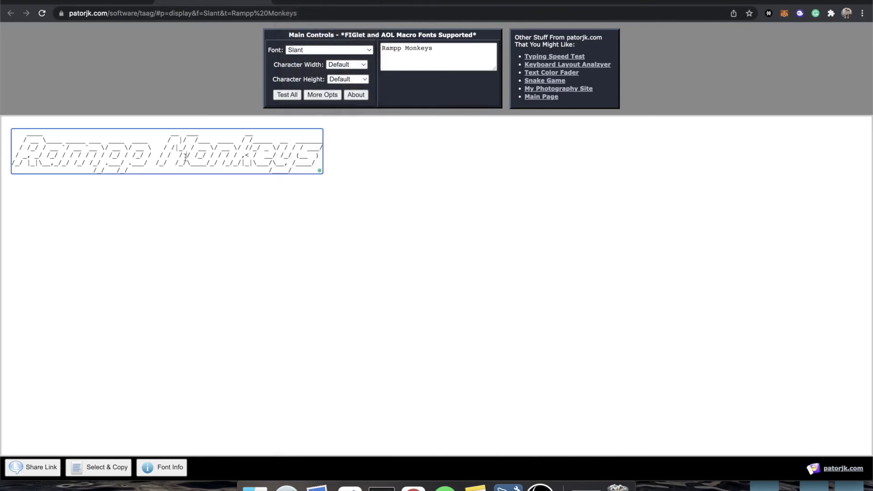
{"action": "key", "text": "super+c"}
{"action": "left_click", "coordinate": [113, 3]}
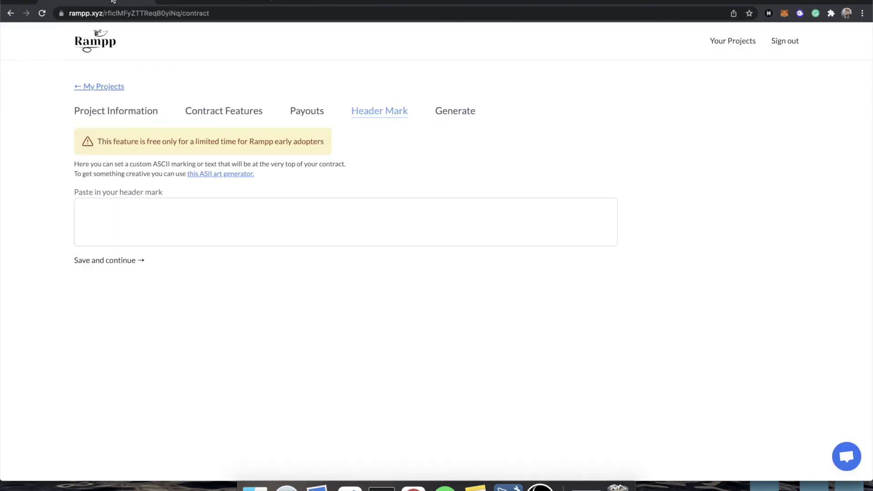
Paste the Rampp Monkeys ASCII art as the contract's header mark and save it to continue to contract generation.
{"action": "left_click", "coordinate": [232, 236]}
{"action": "key", "text": "super+v"}
{"action": "left_click", "coordinate": [291, 312]}
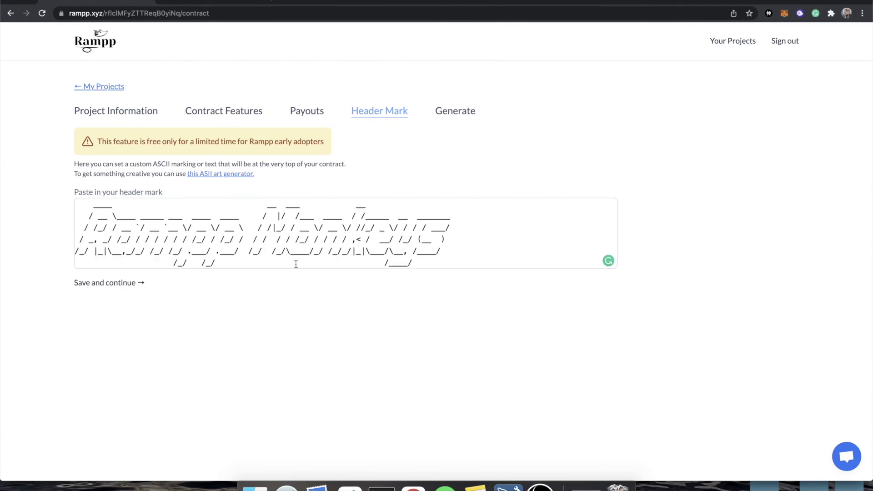
{"action": "left_click", "coordinate": [128, 284]}
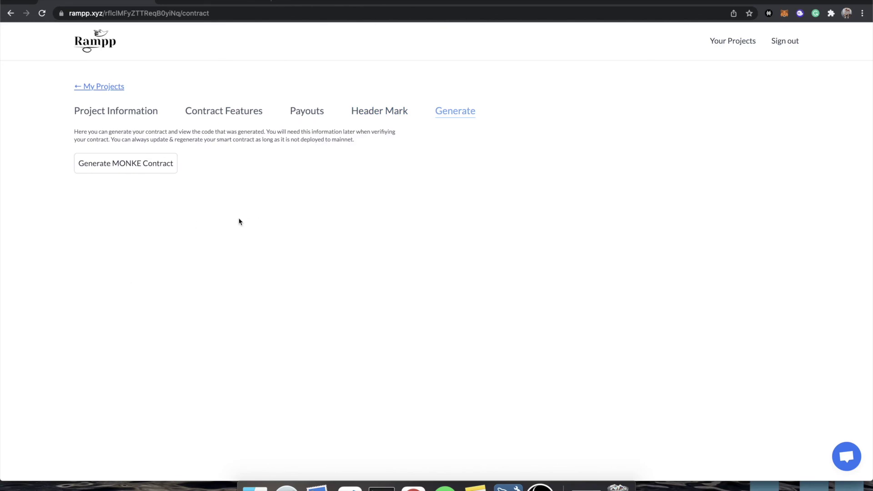
Generate the MONKE contract and expand RamppMonkeysContract.sol to check the header mark in its code preview.
{"action": "left_click", "coordinate": [132, 165]}
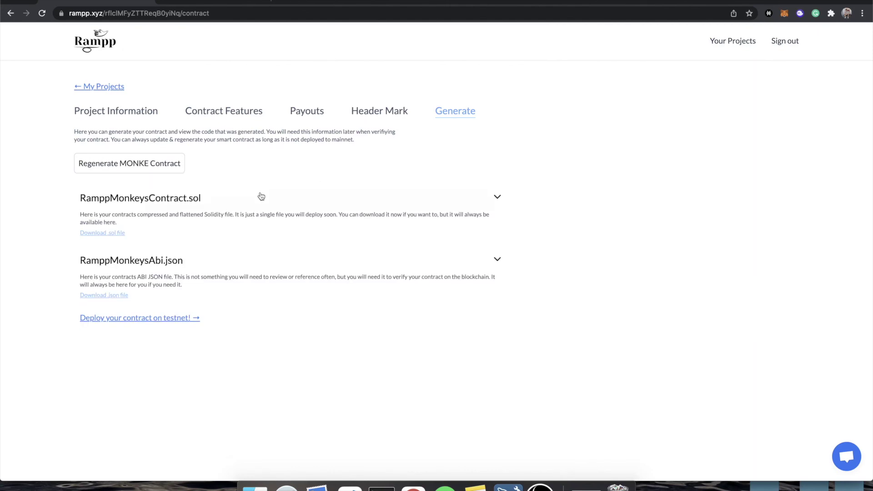
{"action": "left_click", "coordinate": [223, 200]}
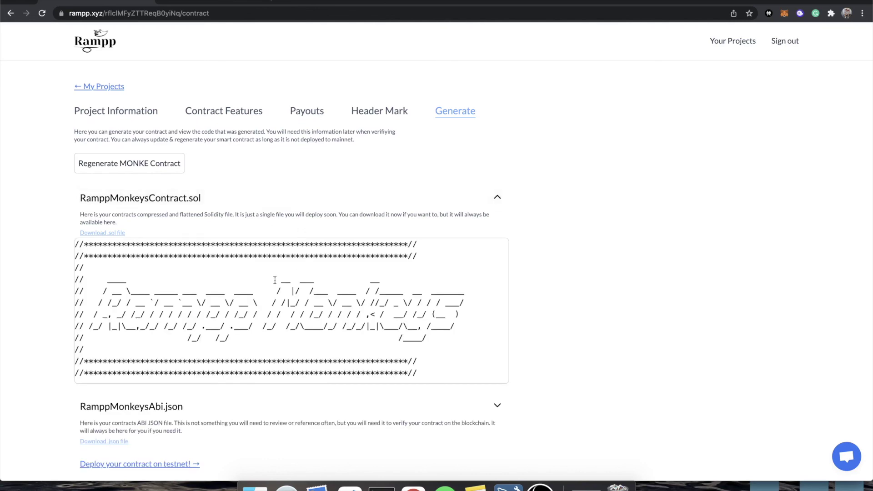
{"action": "scroll", "coordinate": [273, 280], "scroll_direction": "down", "scroll_amount": 2}
{"action": "scroll", "coordinate": [275, 336], "scroll_direction": "up", "scroll_amount": 2}
{"action": "scroll", "coordinate": [232, 326], "scroll_direction": "down", "scroll_amount": 1}
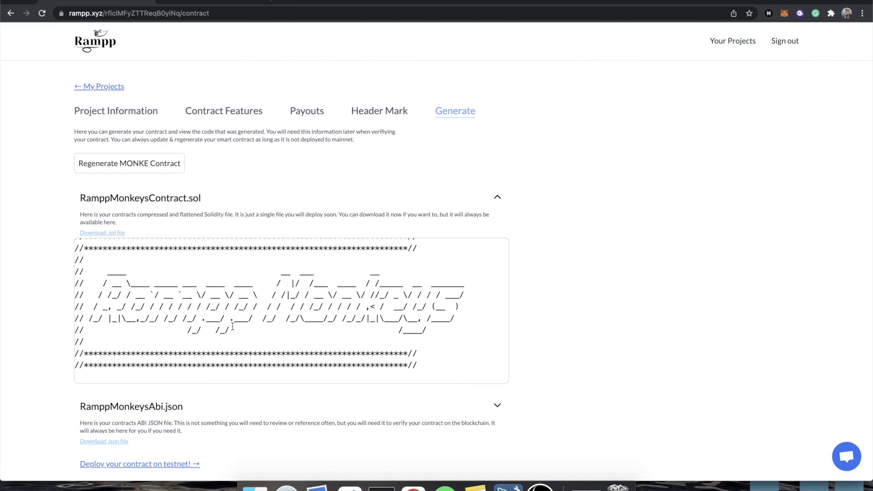
{"action": "scroll", "coordinate": [232, 326], "scroll_direction": "up", "scroll_amount": 1}
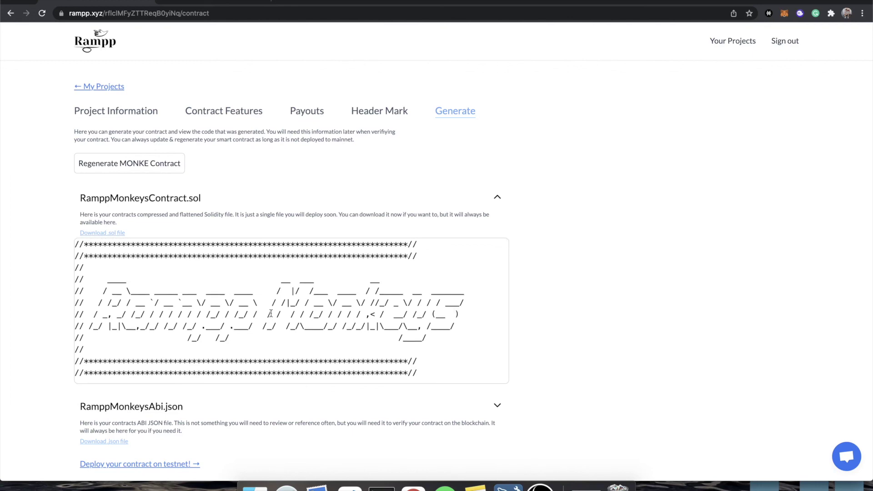
Open the full RamppMonkeysContract.sol file in a separate tab, look through its Solidity code, and return to the Rampp contract page.
{"action": "left_click", "coordinate": [109, 233], "text": "super"}
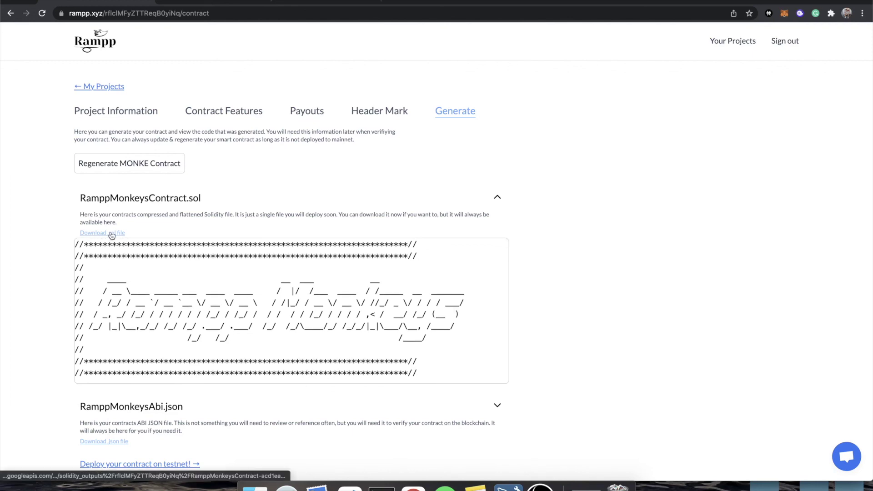
{"action": "left_click", "coordinate": [312, 3]}
{"action": "scroll", "coordinate": [228, 214], "scroll_direction": "down", "scroll_amount": 15}
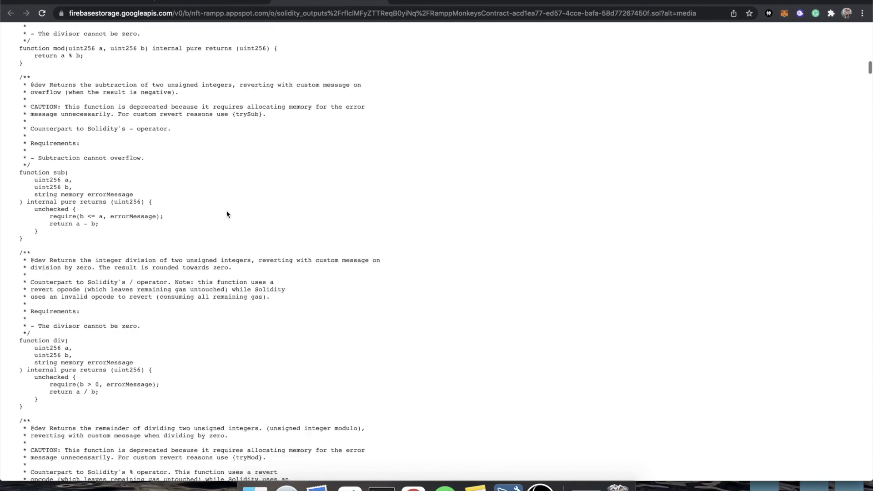
{"action": "scroll", "coordinate": [227, 211], "scroll_direction": "up", "scroll_amount": 15}
{"action": "key", "text": "ctrl+shift+Tab"}
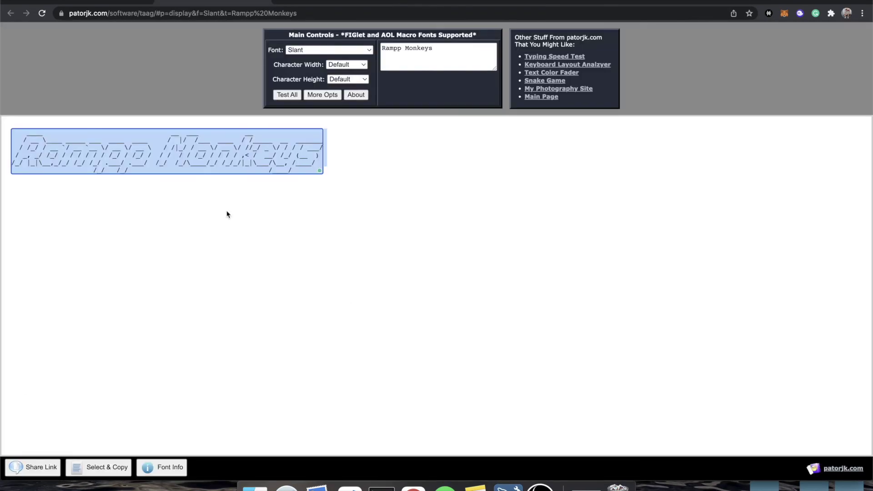
{"action": "key", "text": "ctrl+shift+Tab"}
{"action": "scroll", "coordinate": [281, 233], "scroll_direction": "down", "scroll_amount": 2}
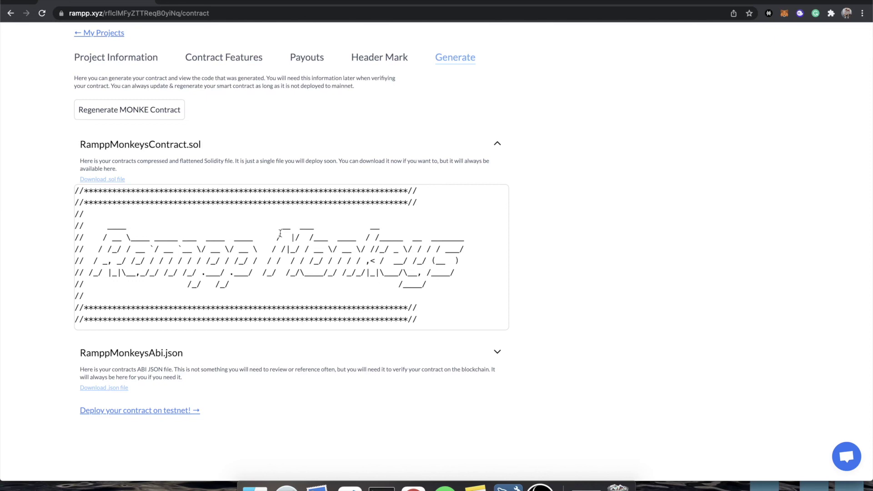
{"action": "scroll", "coordinate": [281, 233], "scroll_direction": "up", "scroll_amount": 2}
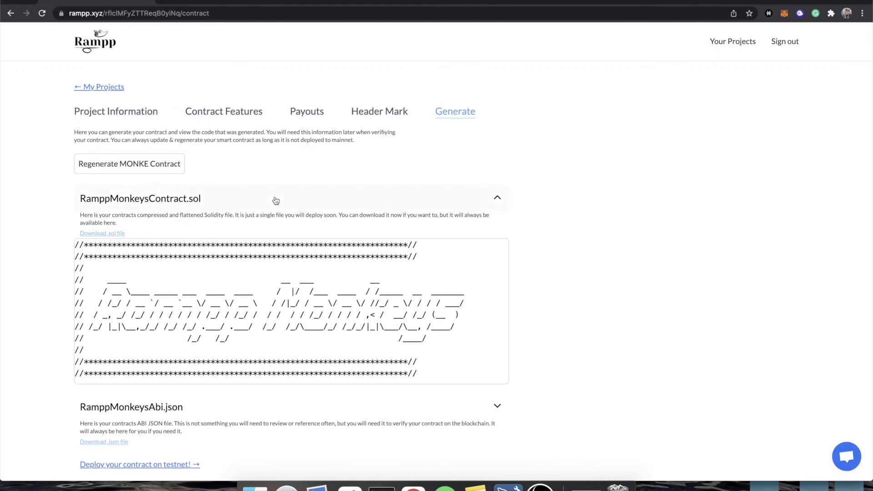
{"action": "scroll", "coordinate": [272, 199], "scroll_direction": "down", "scroll_amount": 1}
{"action": "scroll", "coordinate": [273, 198], "scroll_direction": "up", "scroll_amount": 1}
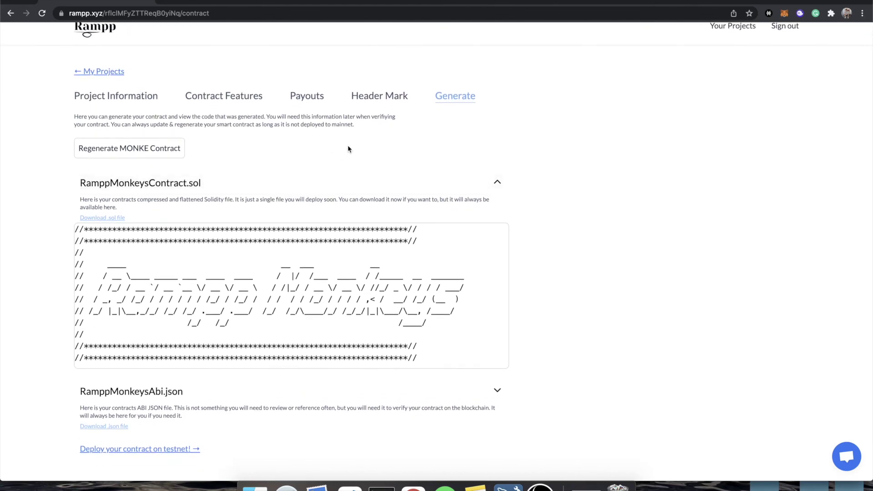